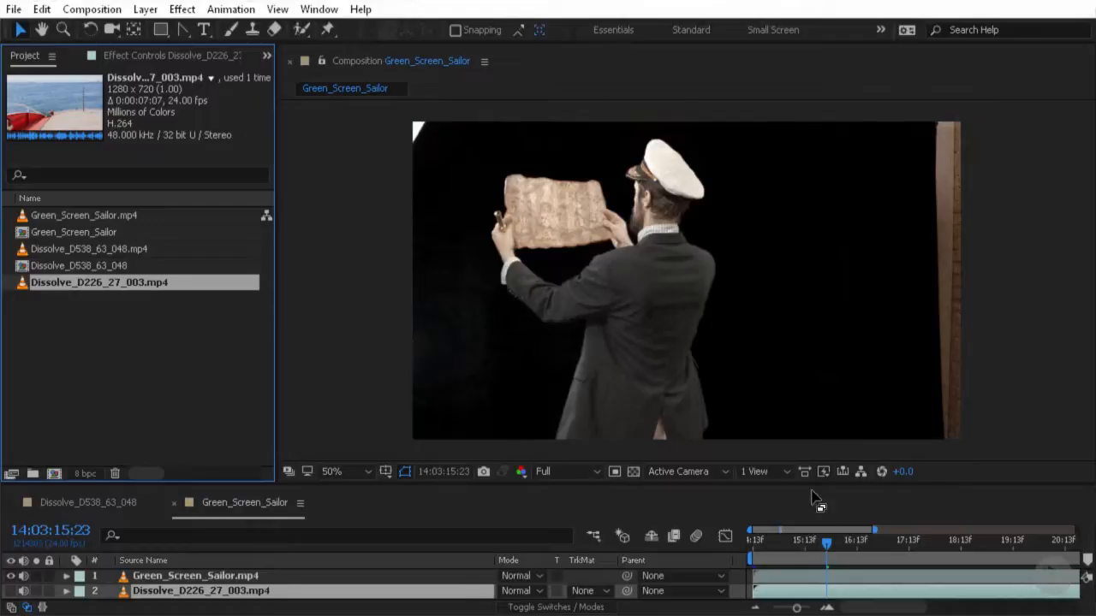
Step: Open the Keylight settings of the Green_Screen_Sailor.mp4 layer, expand Screen Matte and set the effect's view to Screen Matte
{"action": "left_click_drag", "start_coordinate": [809, 477], "coordinate": [807, 419]}
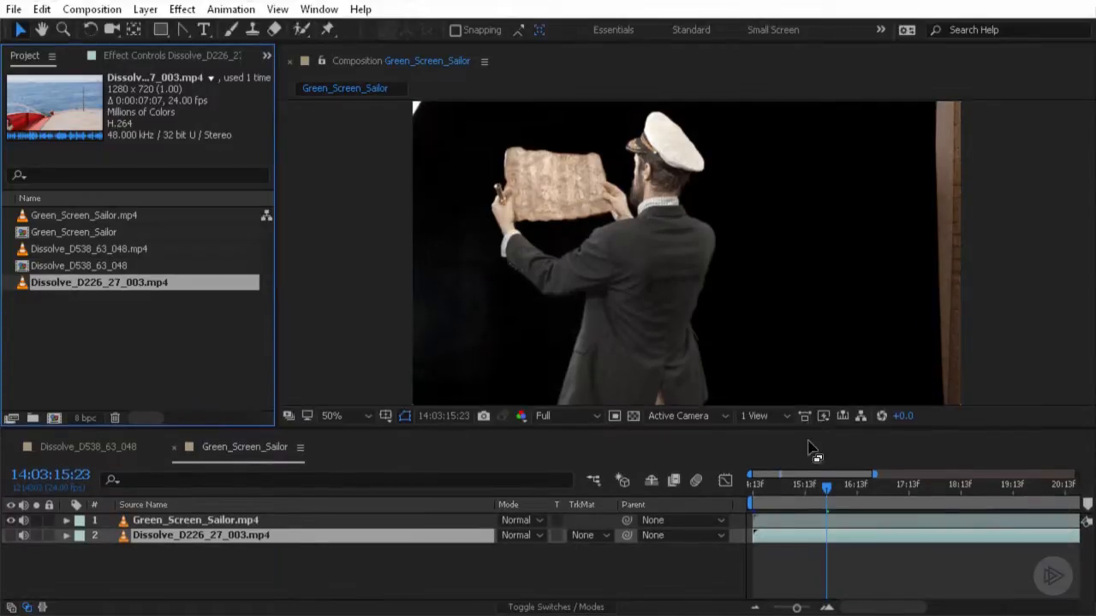
{"action": "left_click", "coordinate": [207, 519]}
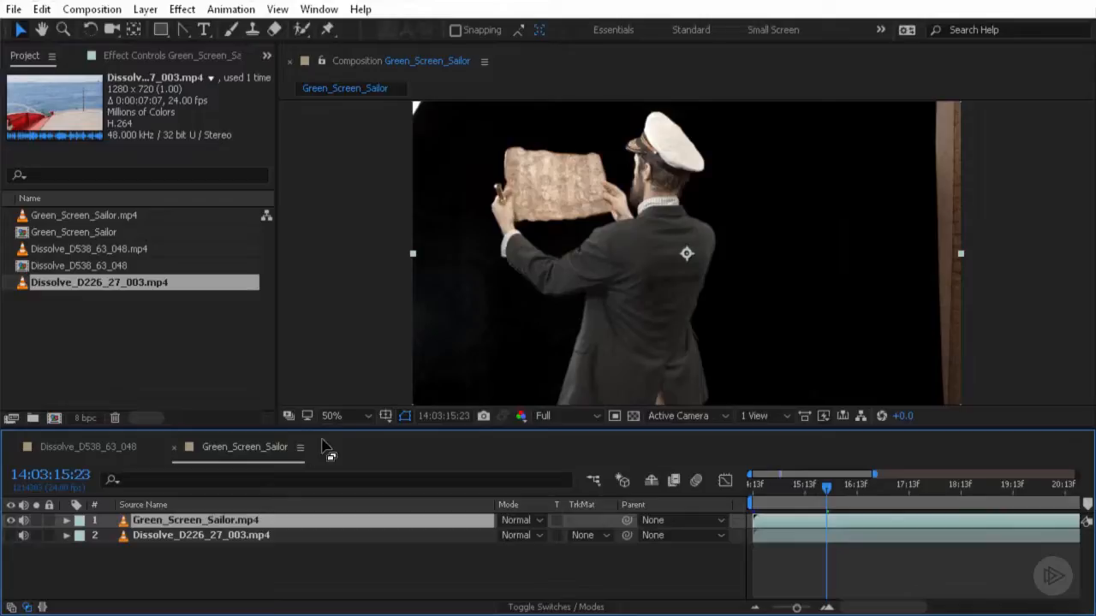
{"action": "left_click_drag", "start_coordinate": [335, 429], "coordinate": [339, 462]}
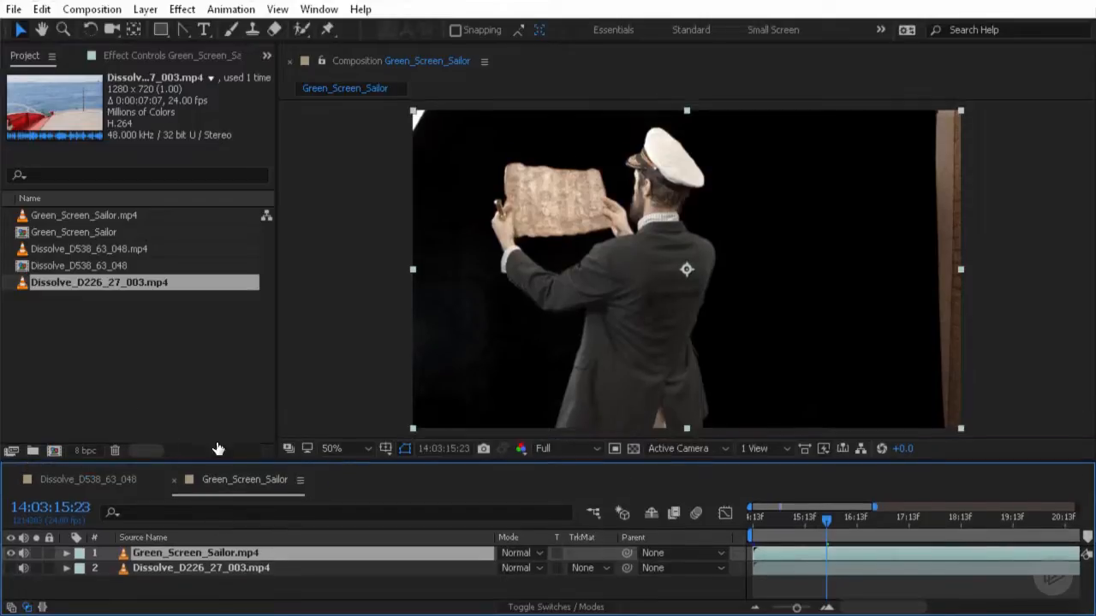
{"action": "left_click", "coordinate": [142, 56]}
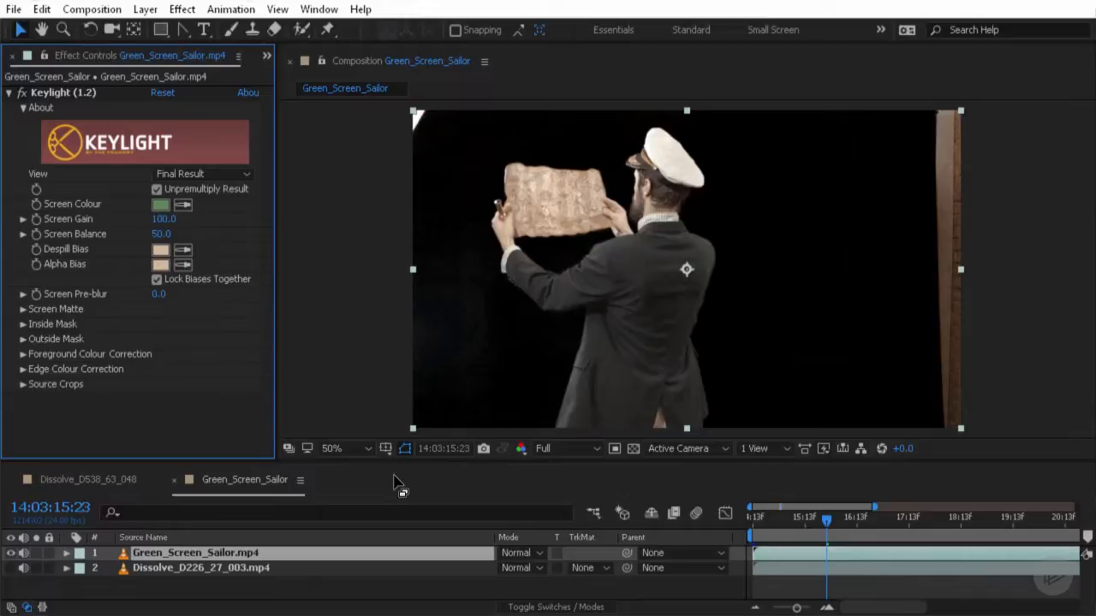
{"action": "left_click", "coordinate": [24, 310]}
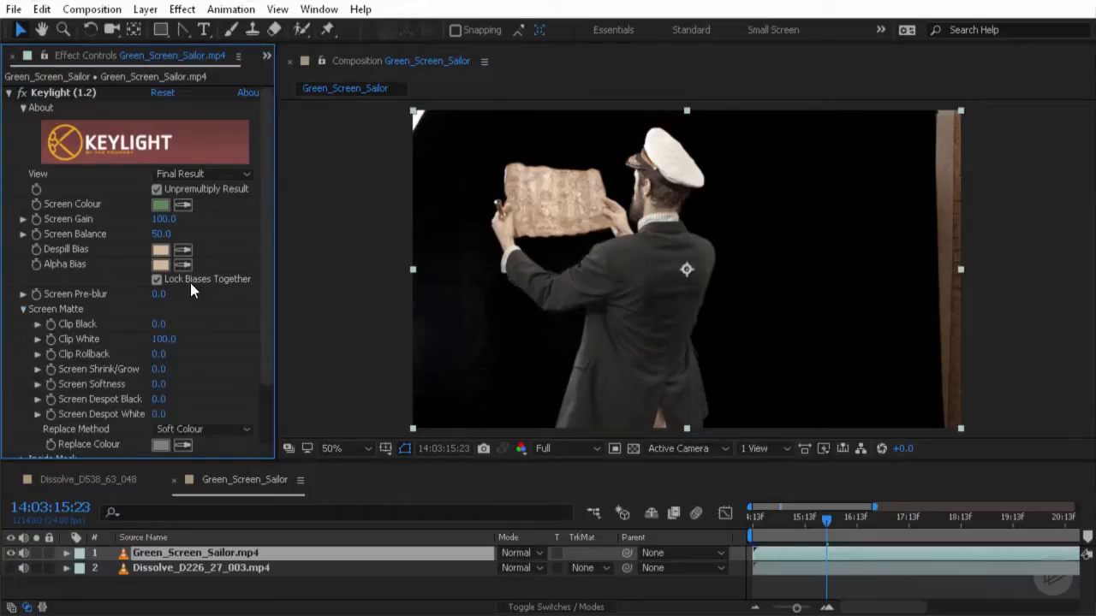
{"action": "left_click", "coordinate": [191, 173]}
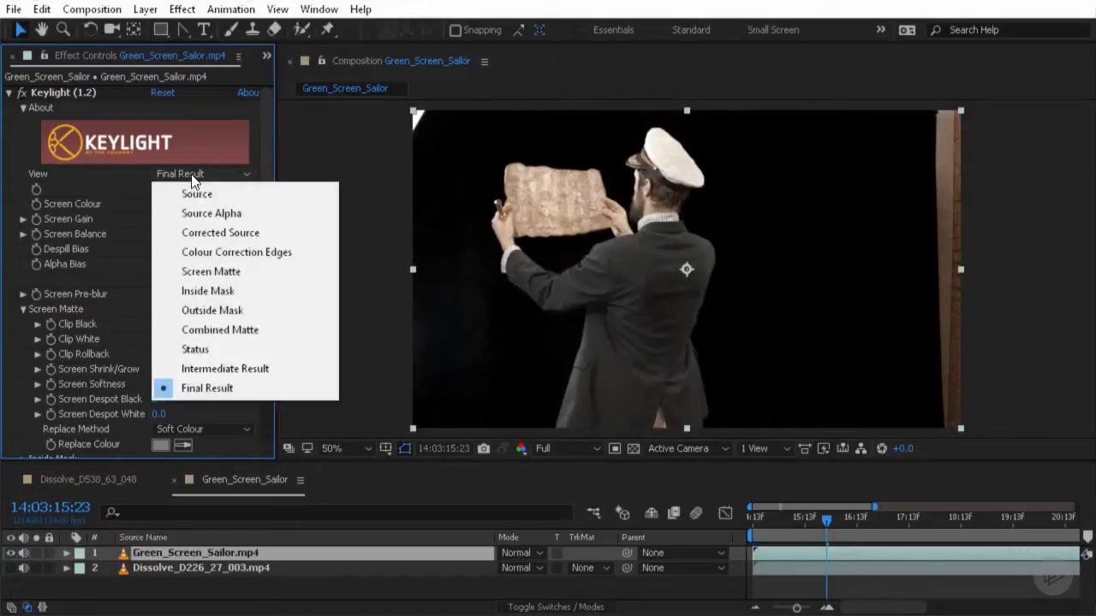
{"action": "left_click", "coordinate": [218, 272]}
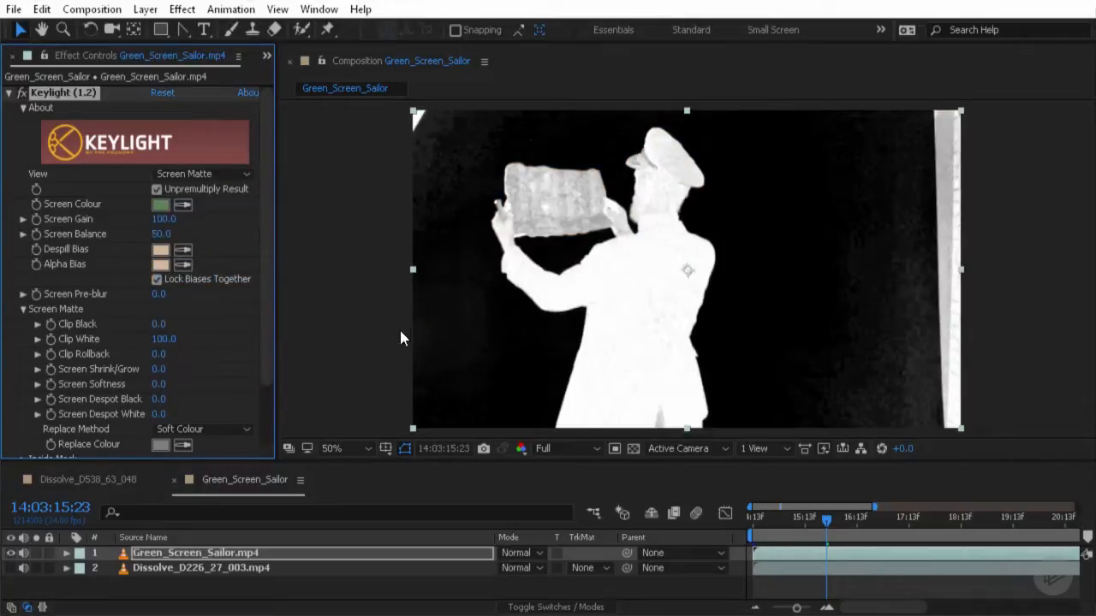
Step: Set the Screen Matte's Clip Black to 7 and Clip White to 57
{"action": "left_click_drag", "start_coordinate": [157, 323], "coordinate": [159, 324]}
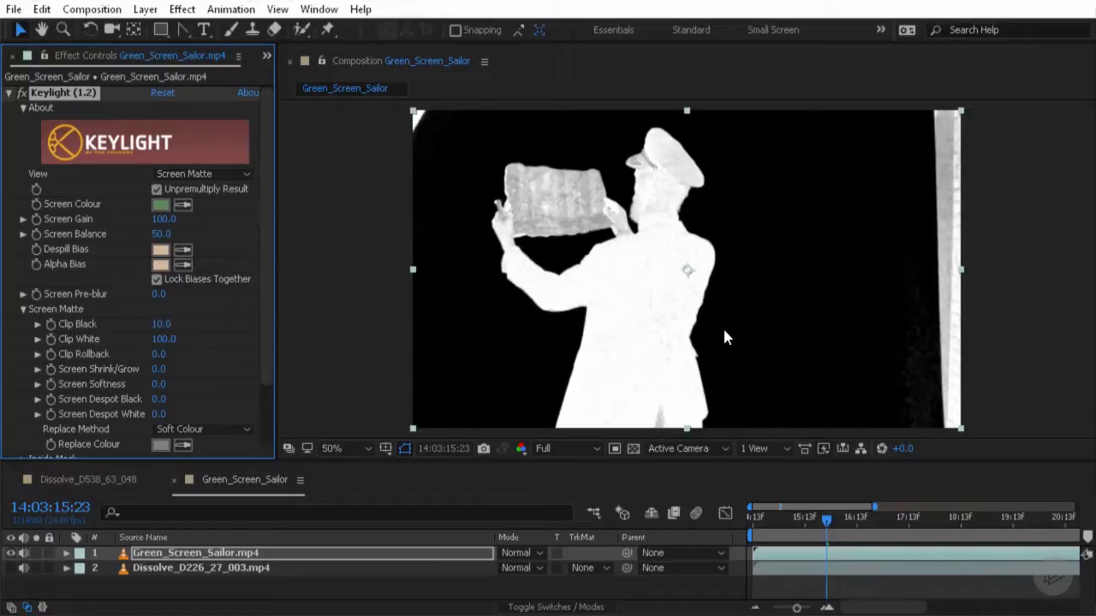
{"action": "left_click_drag", "start_coordinate": [160, 324], "coordinate": [228, 328]}
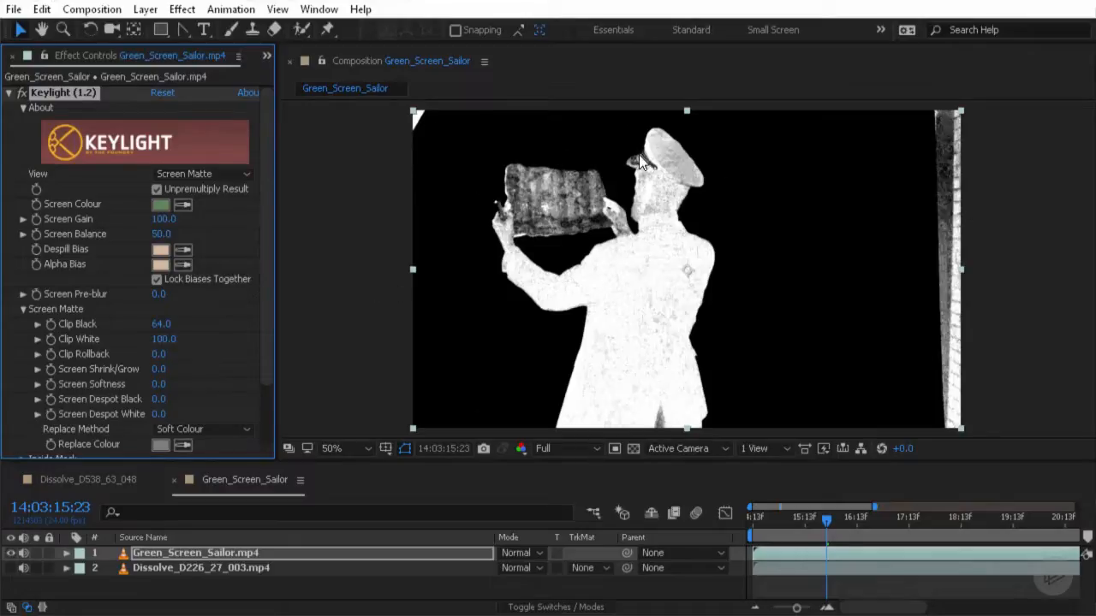
{"action": "left_click_drag", "start_coordinate": [156, 324], "coordinate": [80, 331]}
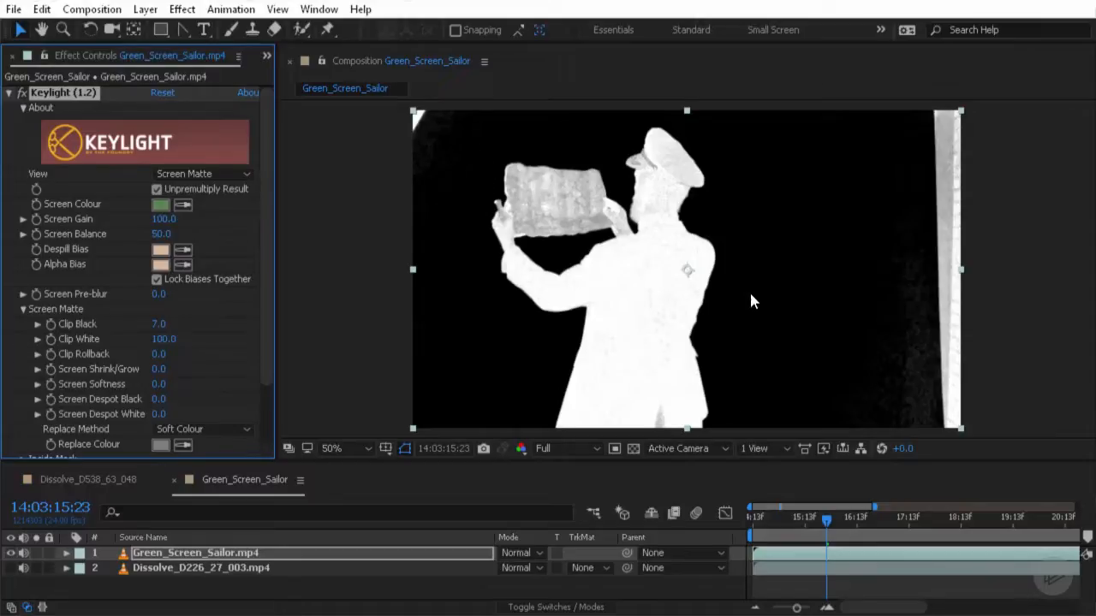
{"action": "left_click_drag", "start_coordinate": [164, 339], "coordinate": [130, 339]}
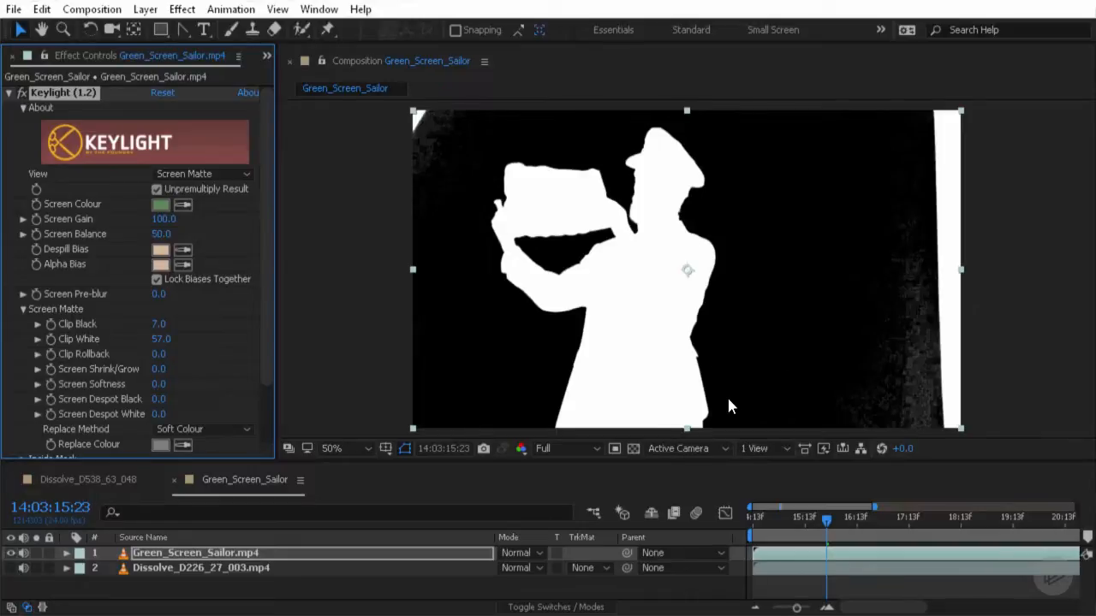
Step: Set the Keylight view to Final Result and examine the keyed sailor's jacket and edges at 200% magnification
{"action": "left_click", "coordinate": [203, 174]}
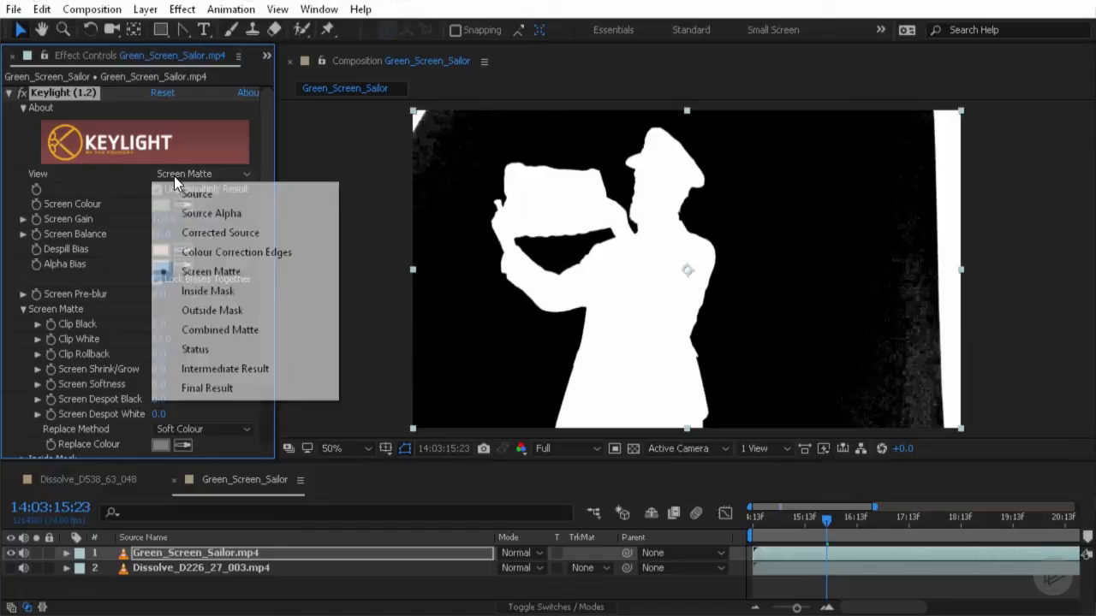
{"action": "left_click", "coordinate": [224, 388]}
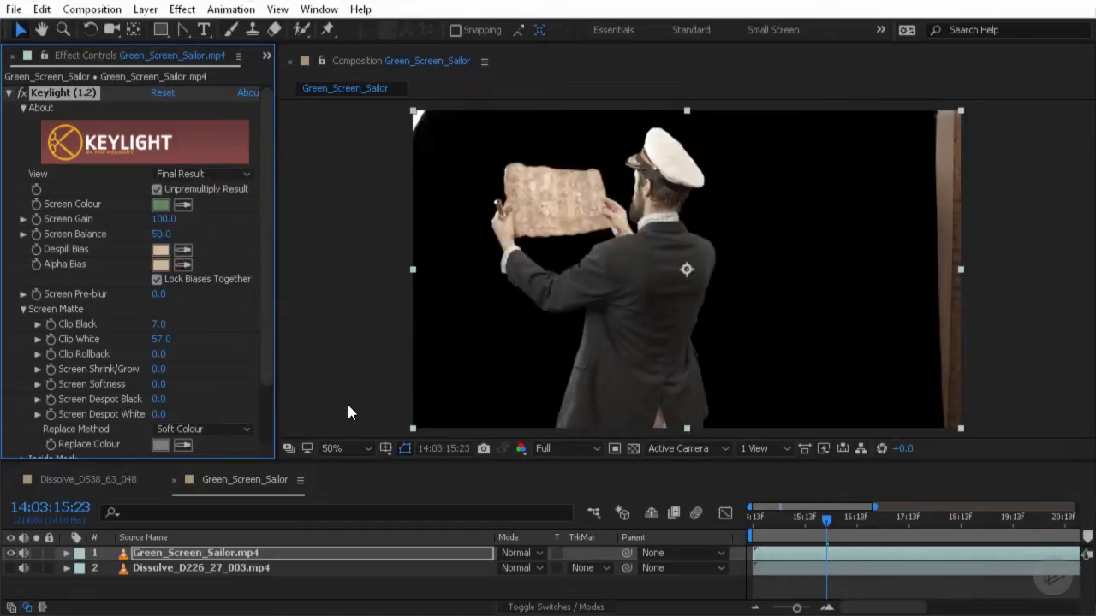
{"action": "key", "text": "period"}
{"action": "key", "text": "period"}
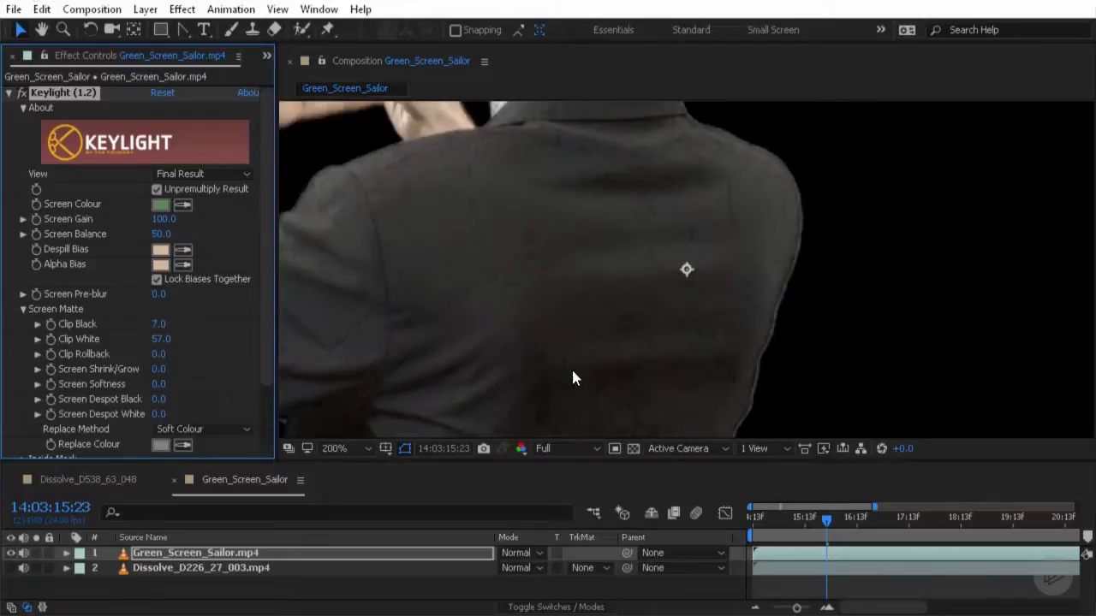
{"action": "key", "text": "comma"}
{"action": "key", "text": "comma"}
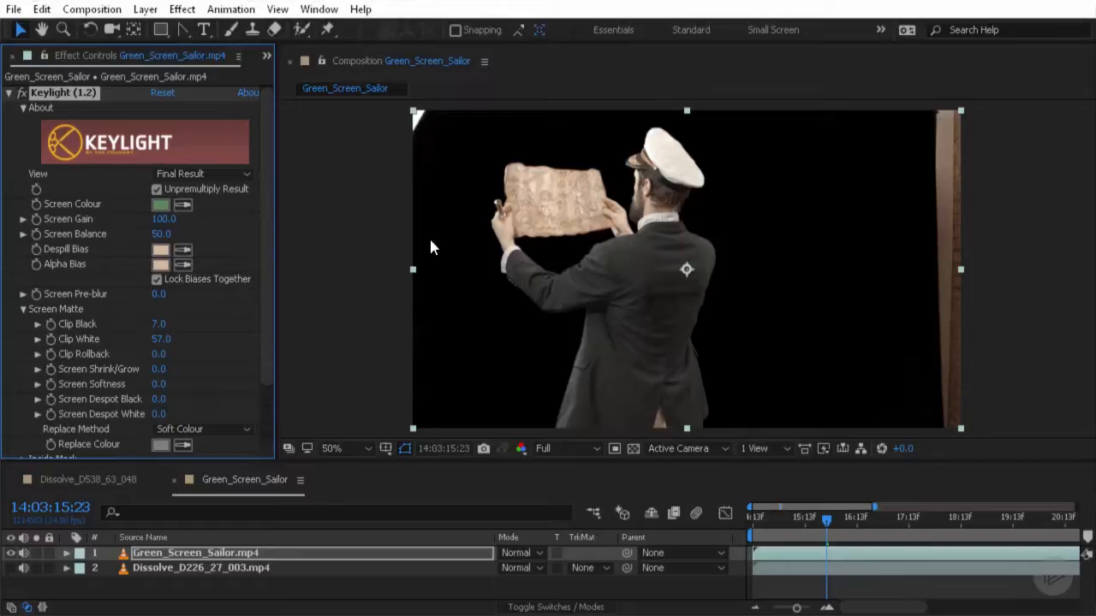
Step: Draw a closed, curved garbage mask with the Pen tool loosely around the sailor, excluding the frame's upper-left corner and right side
{"action": "left_click_drag", "start_coordinate": [187, 26], "coordinate": [244, 37]}
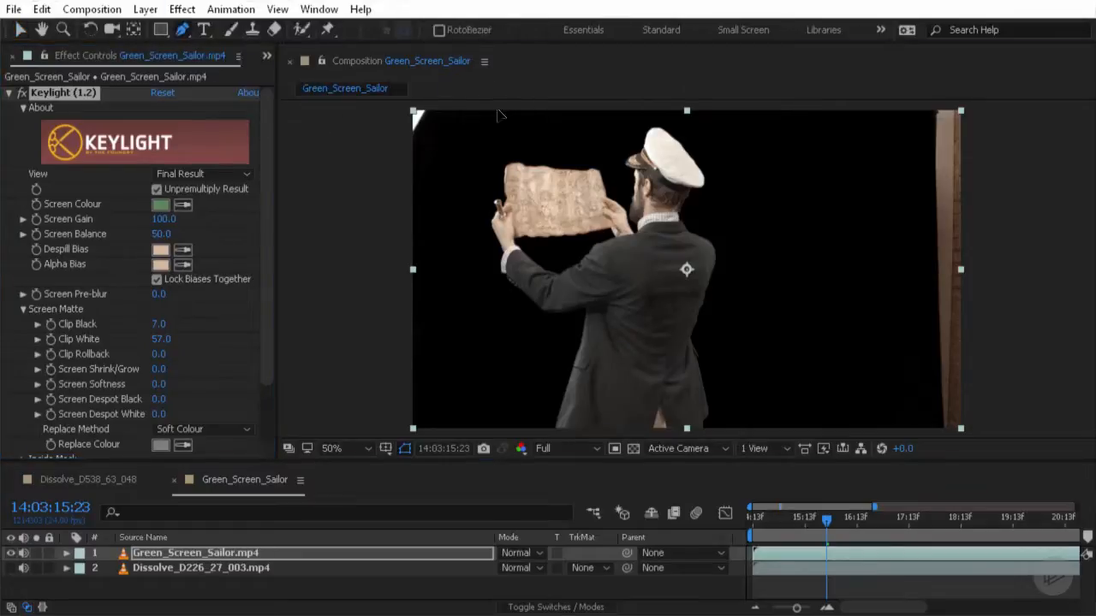
{"action": "left_click_drag", "start_coordinate": [511, 106], "coordinate": [531, 103]}
{"action": "left_click_drag", "start_coordinate": [445, 174], "coordinate": [435, 195]}
{"action": "left_click_drag", "start_coordinate": [435, 330], "coordinate": [441, 351]}
{"action": "left_click", "coordinate": [486, 433]}
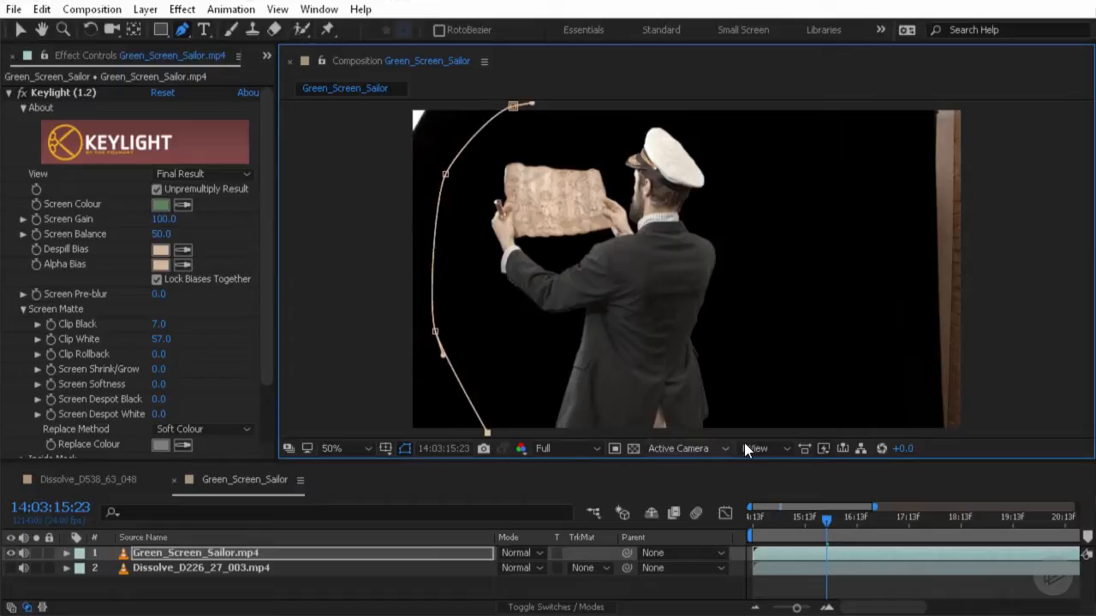
{"action": "left_click", "coordinate": [756, 432]}
{"action": "left_click", "coordinate": [756, 374]}
{"action": "left_click", "coordinate": [741, 288]}
{"action": "left_click_drag", "start_coordinate": [752, 230], "coordinate": [757, 202]}
{"action": "left_click", "coordinate": [768, 105]}
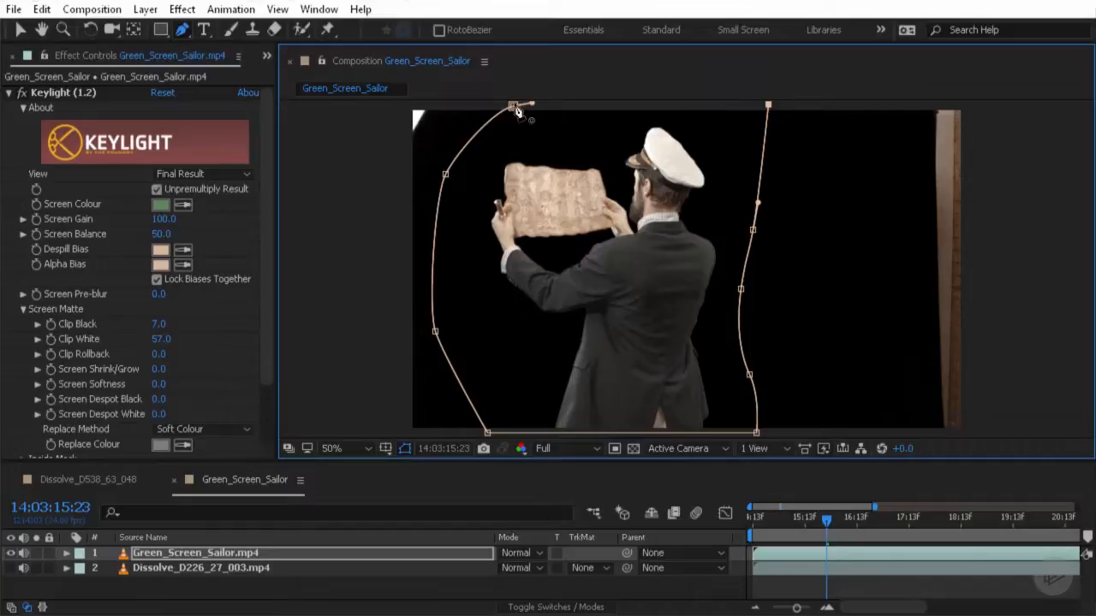
{"action": "left_click", "coordinate": [512, 105]}
Step: Show the composition's full duration in the timeline and scrub from 14:03:14:13 to check the sailor against the mask
{"action": "left_click_drag", "start_coordinate": [824, 521], "coordinate": [633, 563]}
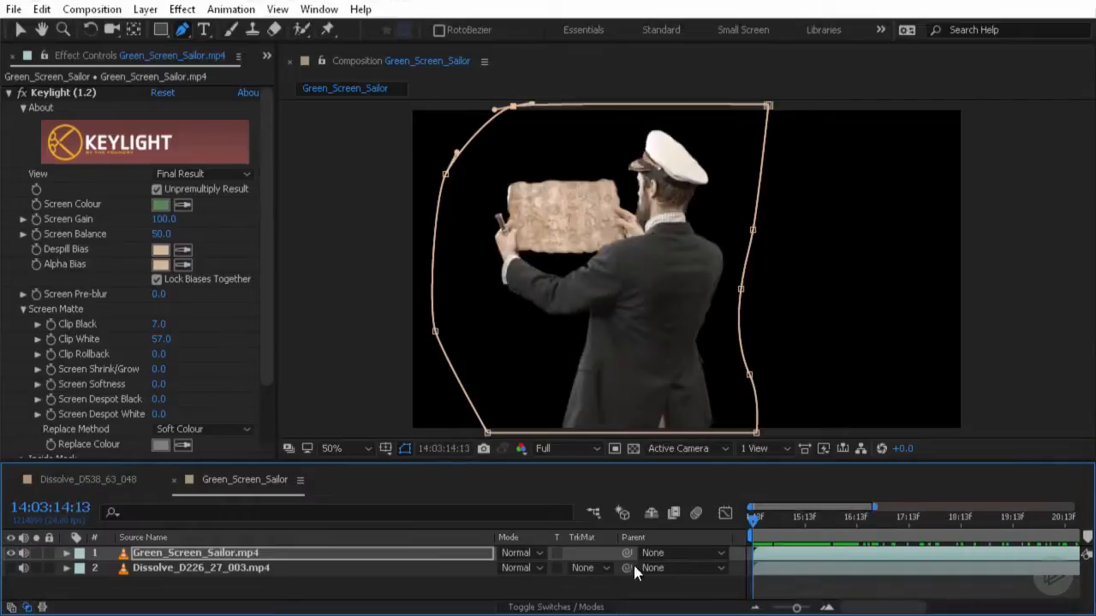
{"action": "left_click_drag", "start_coordinate": [875, 505], "coordinate": [1077, 505]}
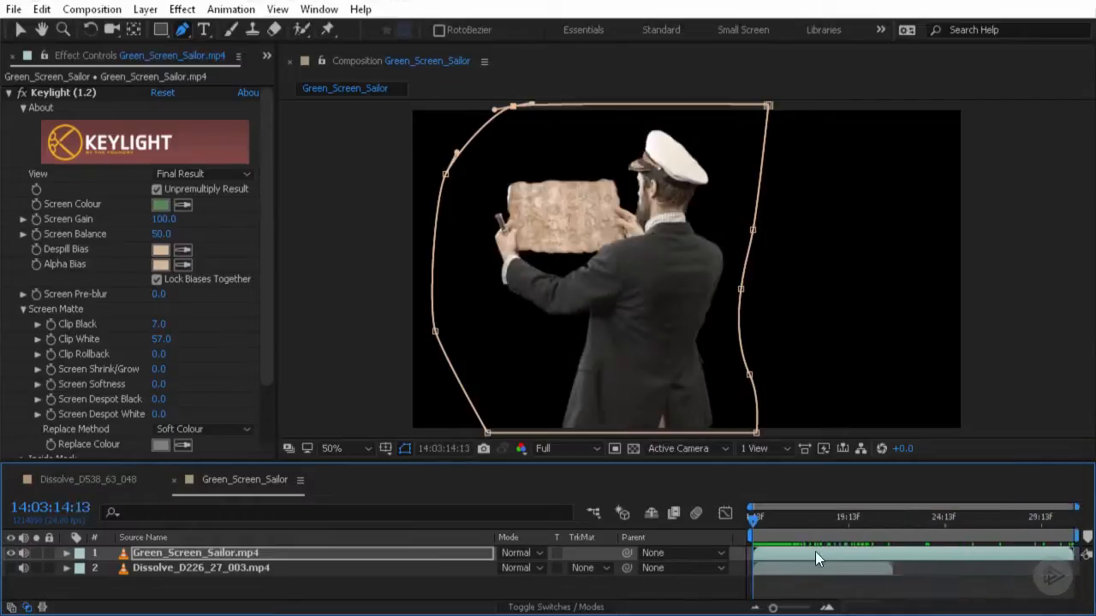
{"action": "left_click_drag", "start_coordinate": [755, 516], "coordinate": [773, 562]}
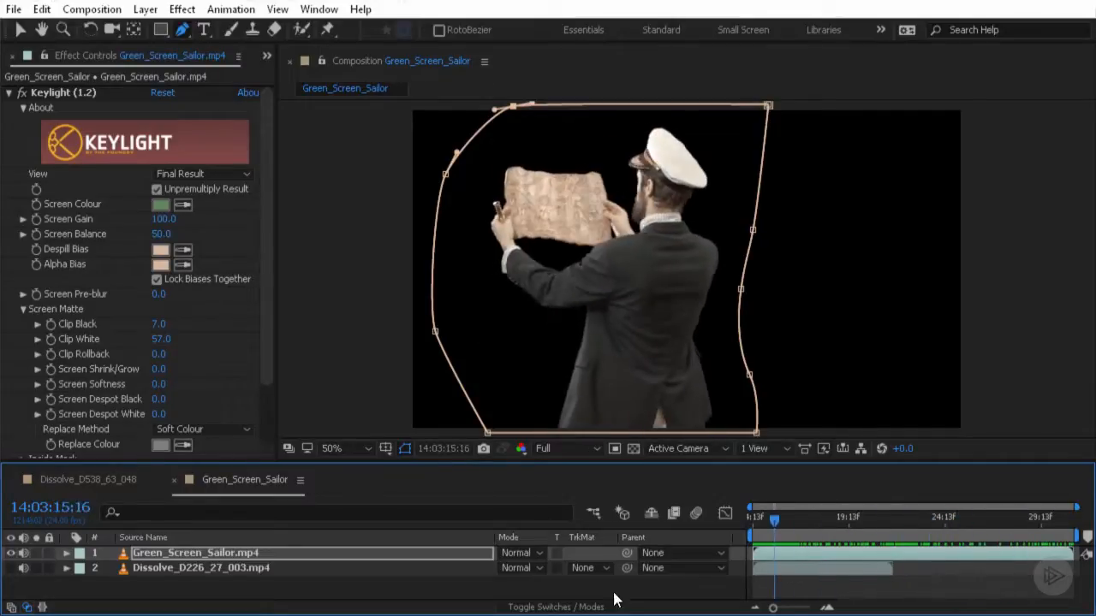
Step: Set the Keylight view to Screen Matte and examine the matte up close around the frame's upper-left corner
{"action": "left_click", "coordinate": [190, 173]}
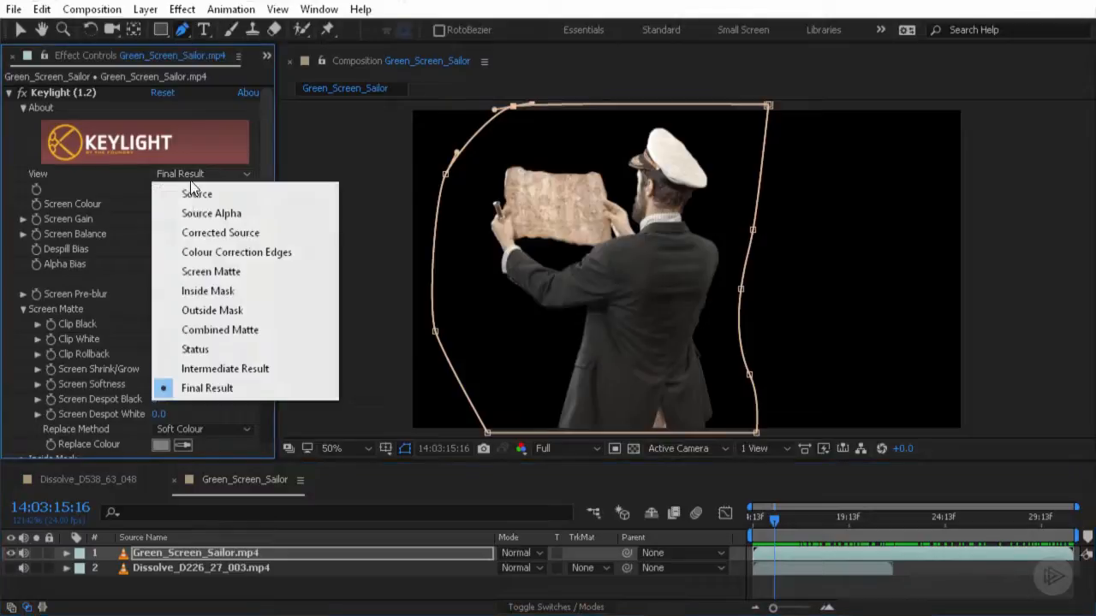
{"action": "left_click", "coordinate": [248, 271]}
{"action": "scroll", "coordinate": [621, 239], "scroll_direction": "up", "scroll_amount": 2}
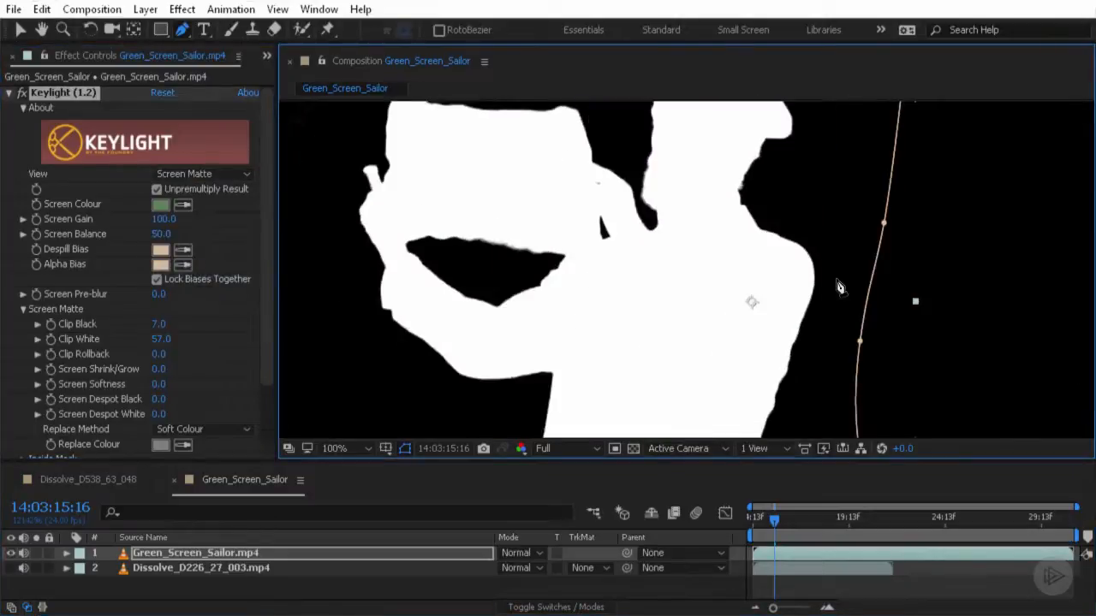
{"action": "left_click_drag", "start_coordinate": [558, 166], "coordinate": [837, 350]}
{"action": "key", "text": "g"}
{"action": "key", "text": "period"}
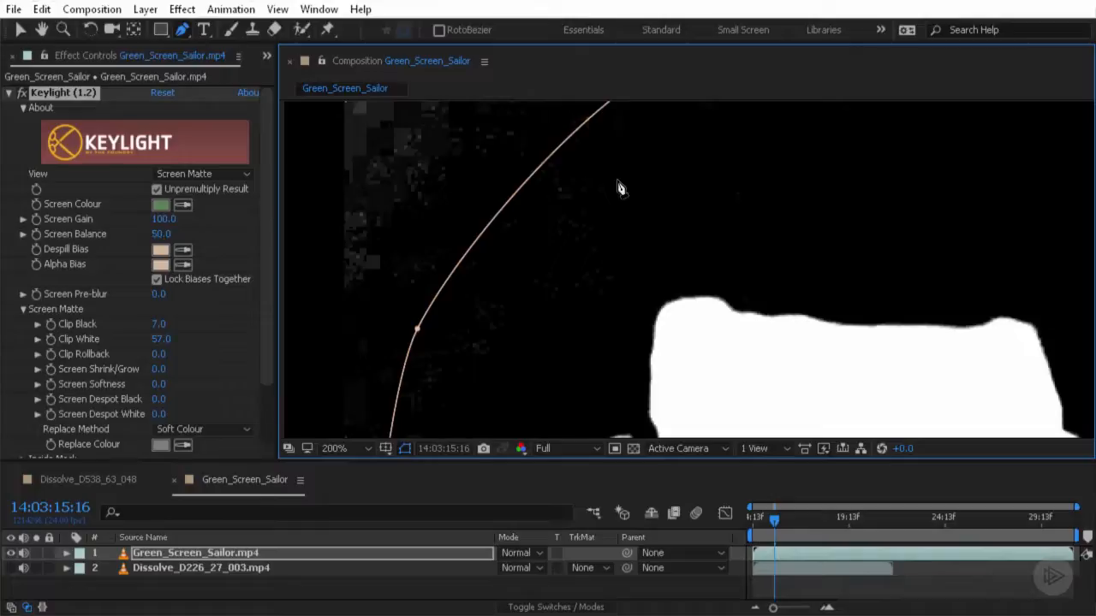
Step: Move the mask's two upper-left points inward, closer to the map in the sailor's hands
{"action": "key", "text": "comma"}
{"action": "left_click_drag", "start_coordinate": [556, 303], "coordinate": [618, 321]}
{"action": "left_click_drag", "start_coordinate": [691, 168], "coordinate": [768, 183]}
{"action": "left_click_drag", "start_coordinate": [613, 319], "coordinate": [627, 321]}
{"action": "key", "text": "period"}
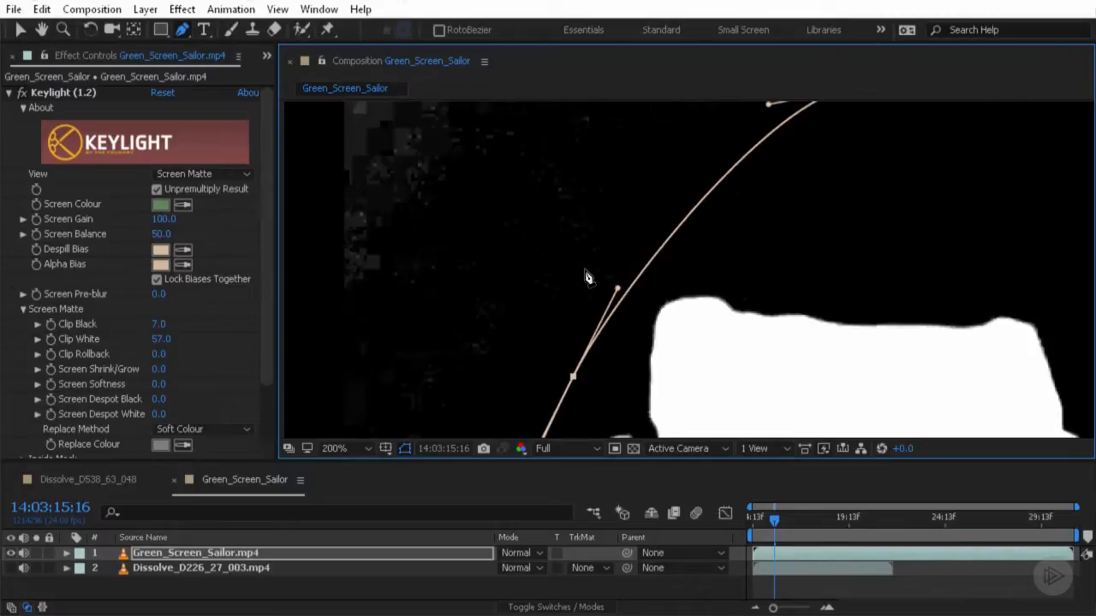
{"action": "key", "text": "comma"}
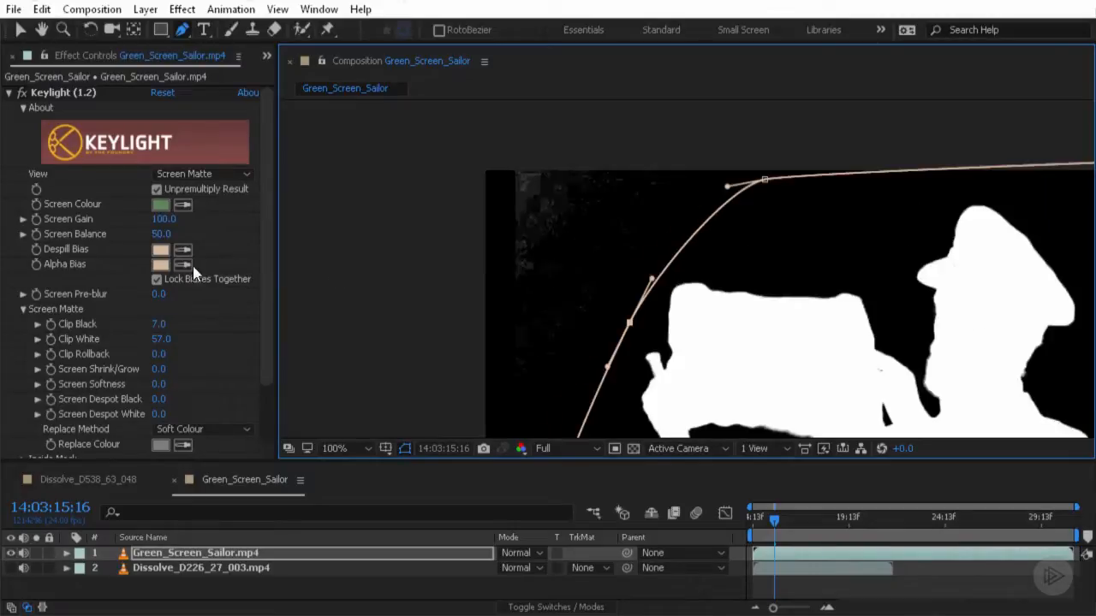
Step: Set Clip Black to 11 and move the mask's two upper-left points slightly outward from the map
{"action": "left_click_drag", "start_coordinate": [157, 323], "coordinate": [162, 325]}
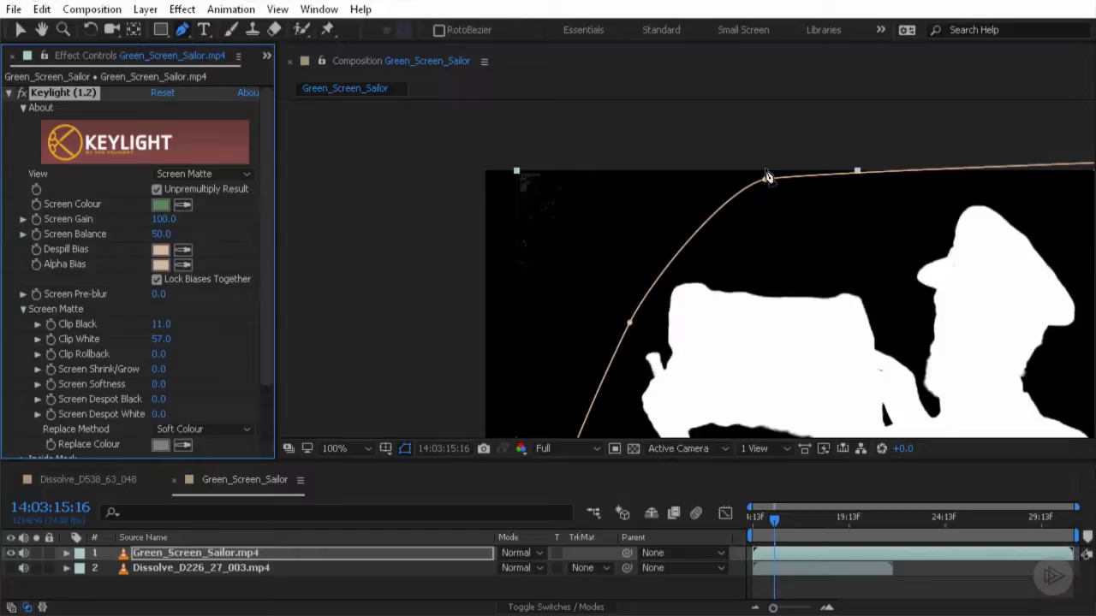
{"action": "left_click_drag", "start_coordinate": [765, 180], "coordinate": [751, 166]}
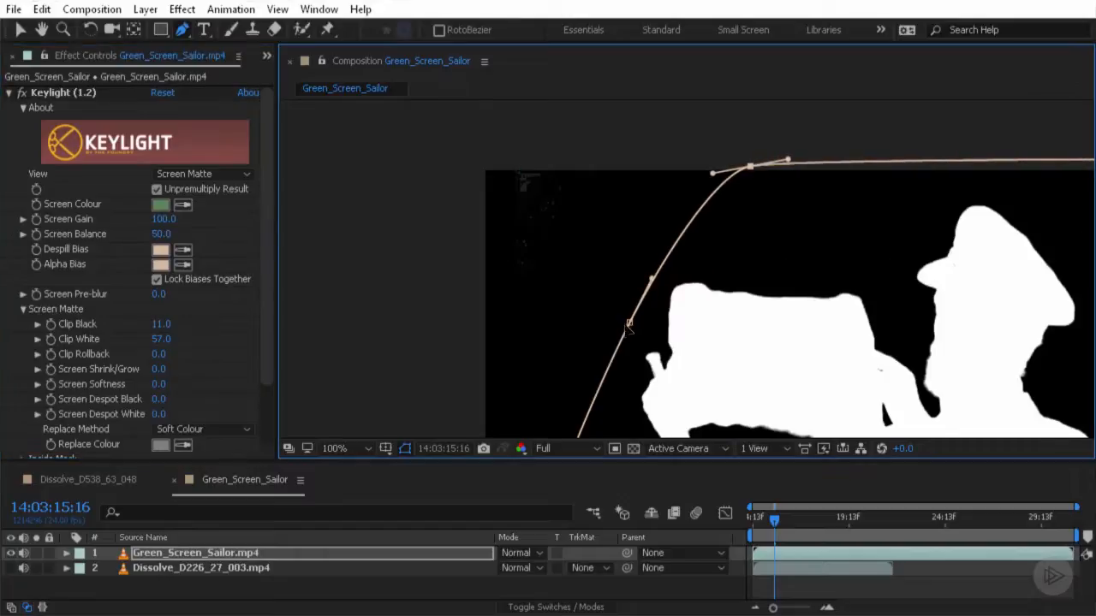
{"action": "left_click_drag", "start_coordinate": [629, 326], "coordinate": [623, 331]}
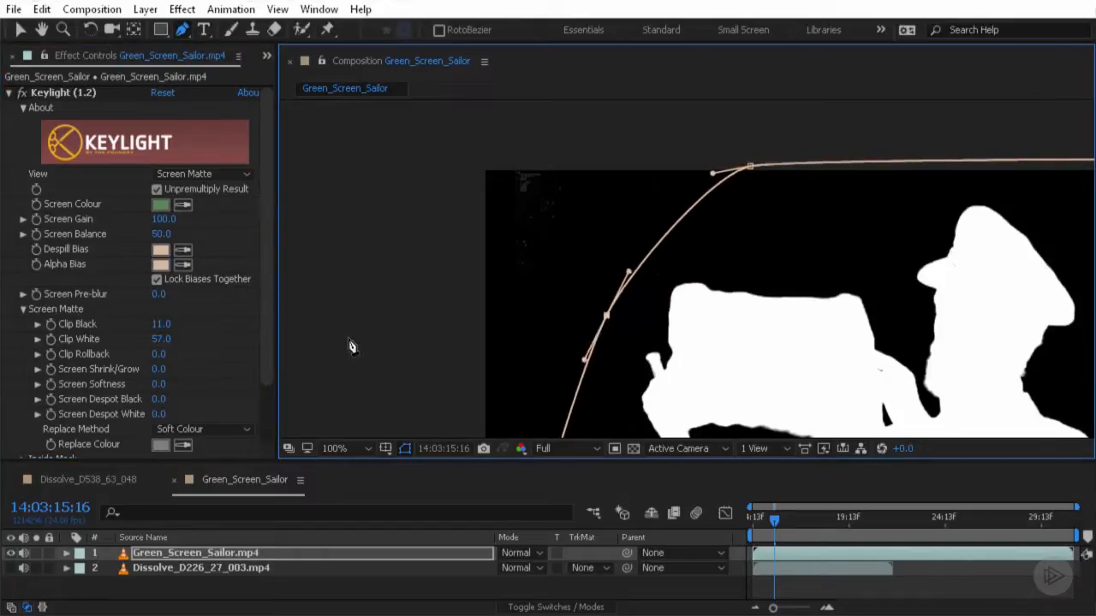
{"action": "scroll", "coordinate": [424, 325], "scroll_direction": "down", "scroll_amount": 1}
{"action": "left_click_drag", "start_coordinate": [707, 319], "coordinate": [623, 186]}
{"action": "left_click_drag", "start_coordinate": [696, 237], "coordinate": [680, 289]}
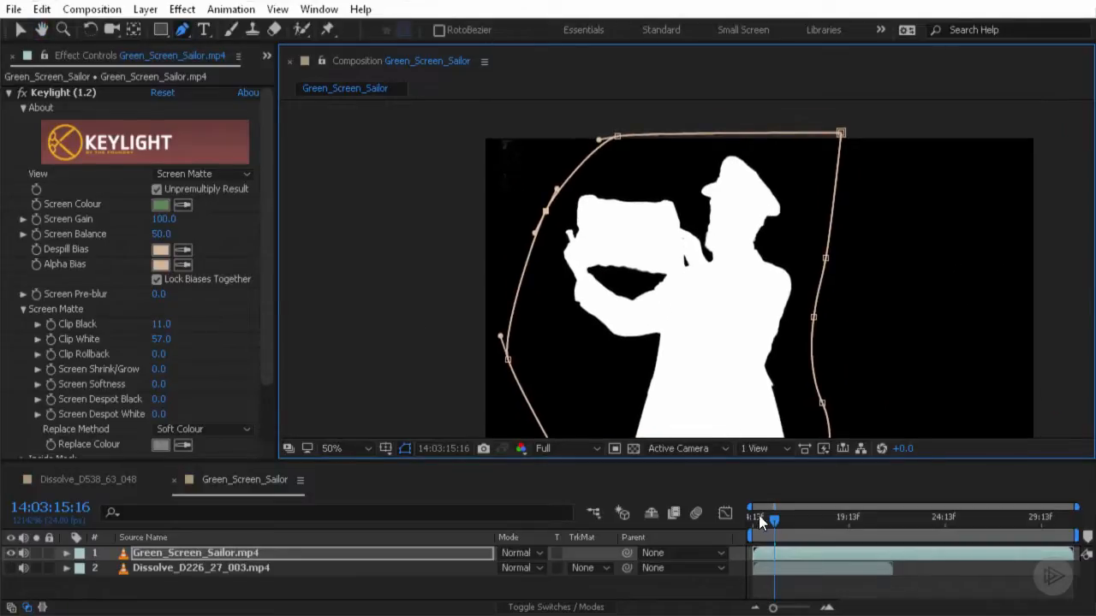
Step: Scrub the composition to 14:03:26:09 and back to 14:03:21:13 to check the screen matte against the mask
{"action": "left_click_drag", "start_coordinate": [774, 521], "coordinate": [977, 551]}
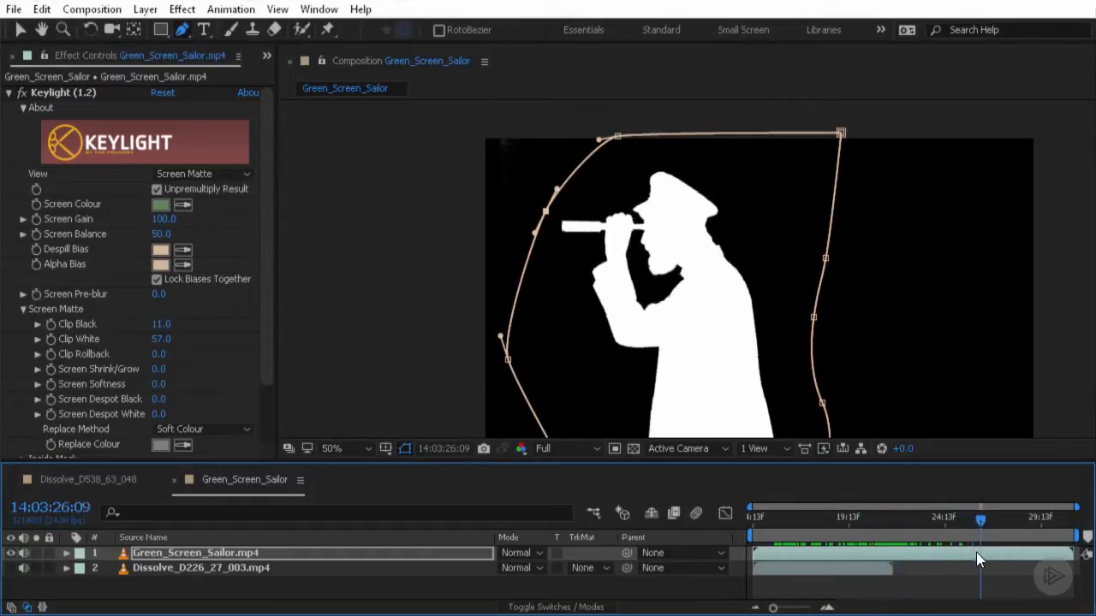
{"action": "left_click_drag", "start_coordinate": [904, 553], "coordinate": [883, 561]}
{"action": "key", "text": "alt+]"}
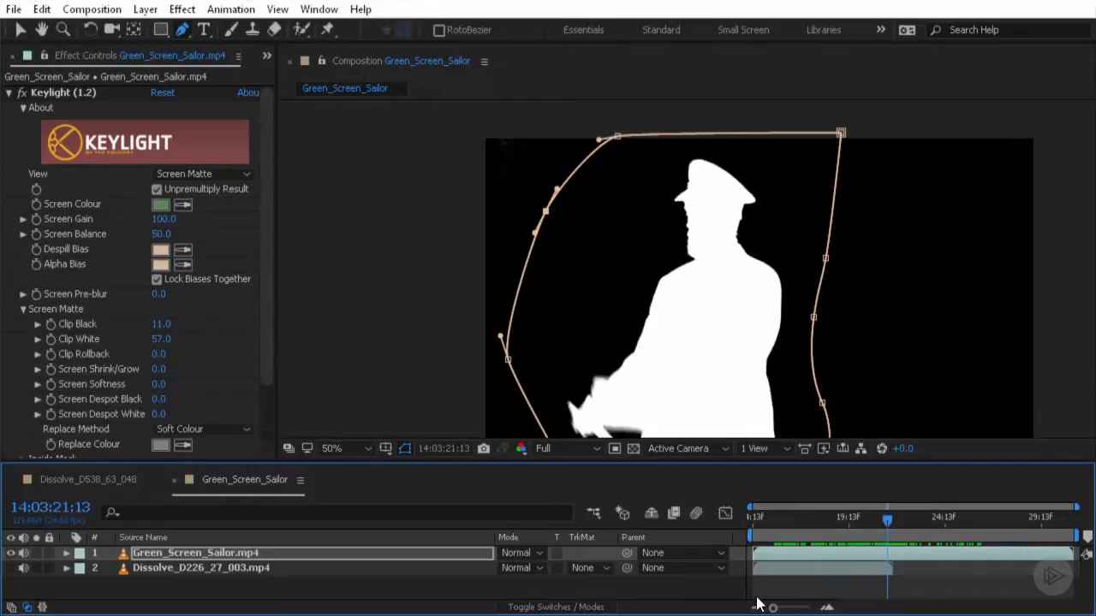
Step: Set the Keylight view back to Final Result and move the current time to 14:03:19:20
{"action": "left_click", "coordinate": [167, 173]}
{"action": "left_click", "coordinate": [227, 388]}
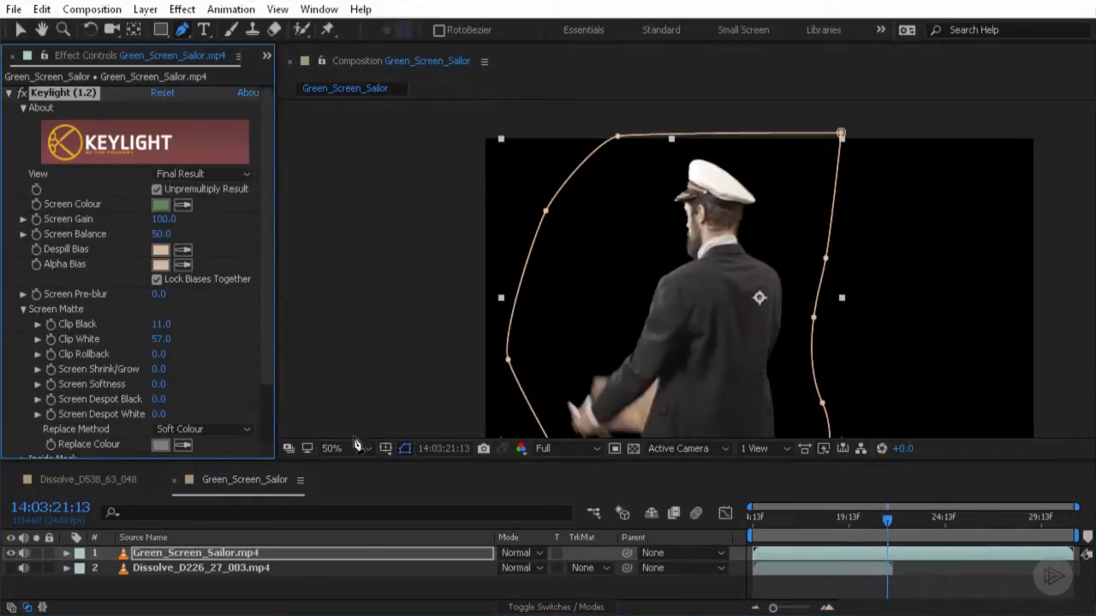
{"action": "left_click_drag", "start_coordinate": [891, 519], "coordinate": [854, 524]}
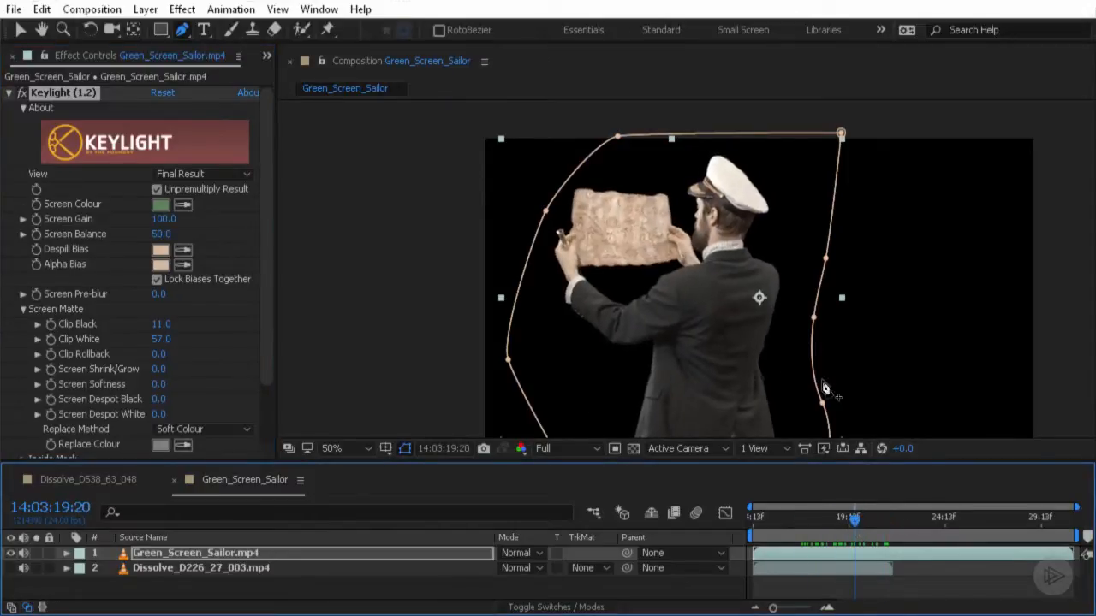